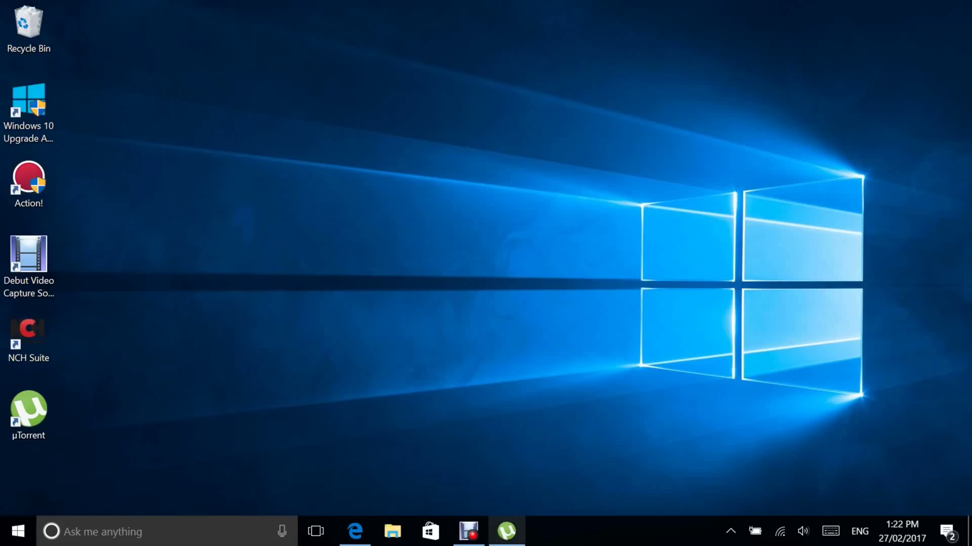
In Edge, download the torrent for the LG SuperMulti DVD-R Drive install disc and add it to µTorrent, saving to the Downloads folder
{"action": "mouse_move", "coordinate": [506, 531]}
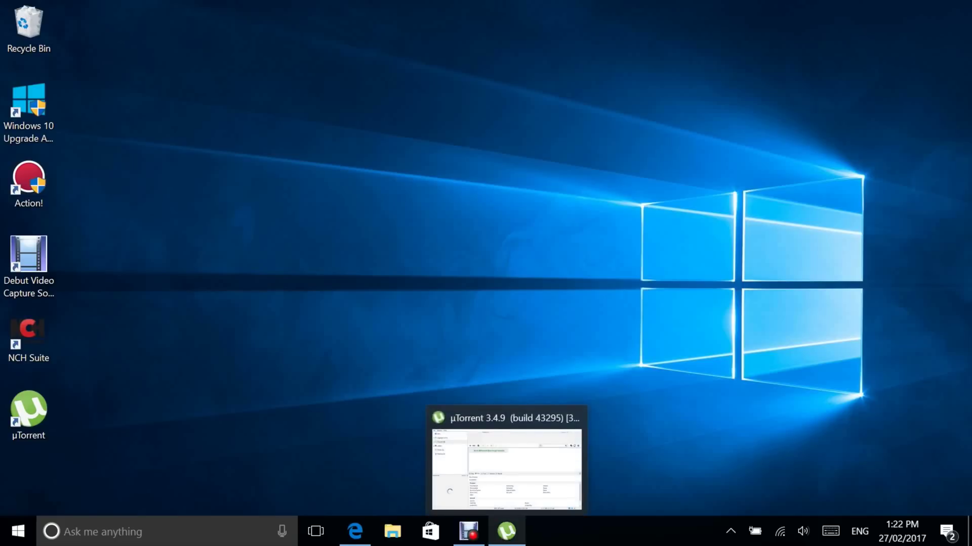
{"action": "left_click", "coordinate": [355, 531]}
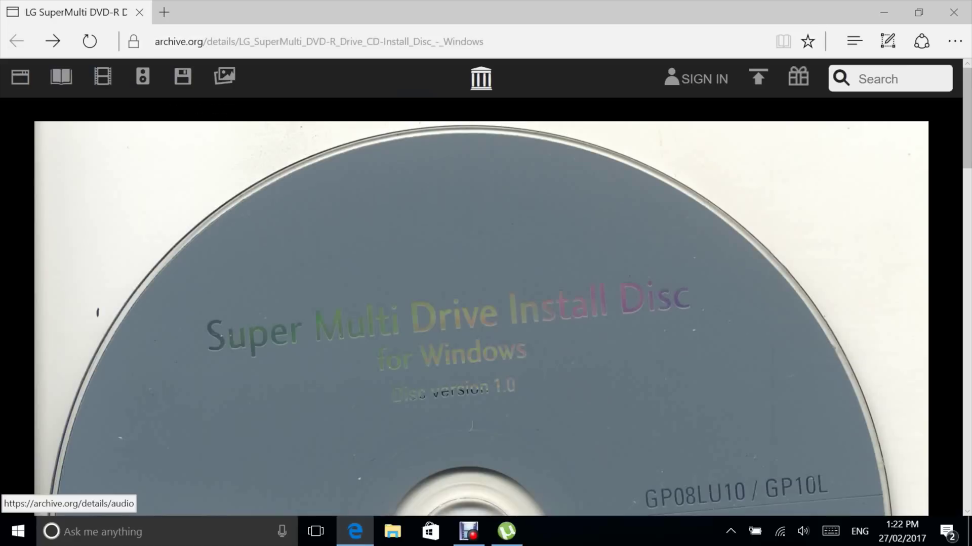
{"action": "key", "text": "Tab"}
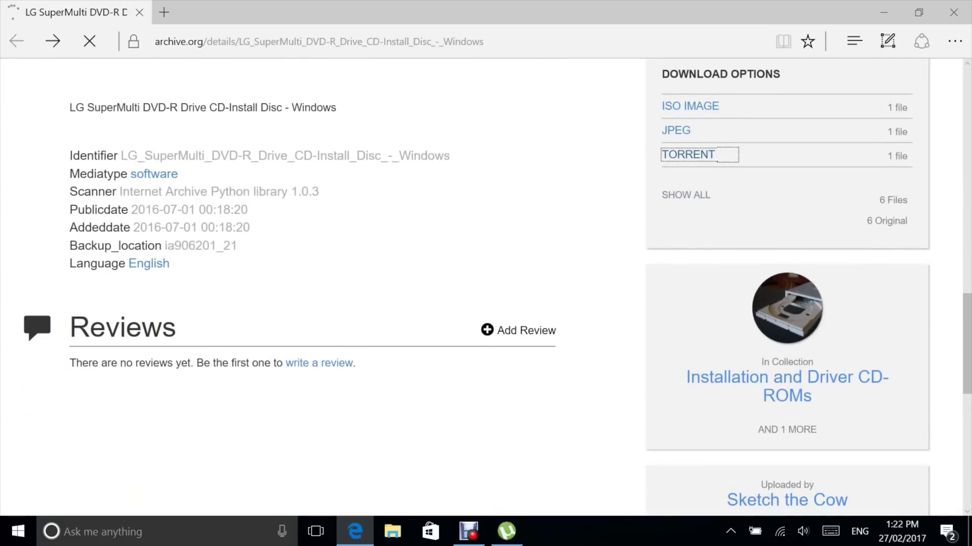
{"action": "left_click", "coordinate": [577, 486]}
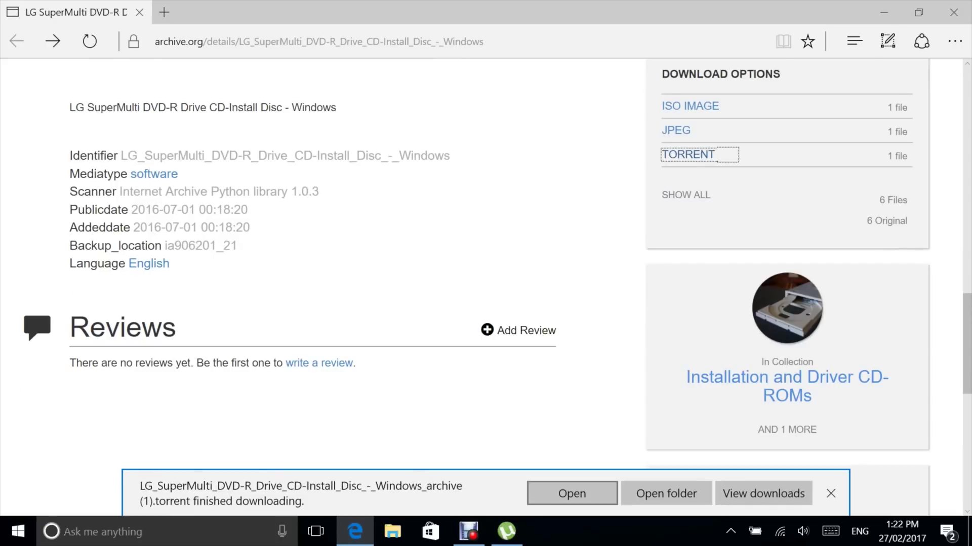
{"action": "left_click", "coordinate": [572, 493]}
{"action": "mouse_move", "coordinate": [506, 531]}
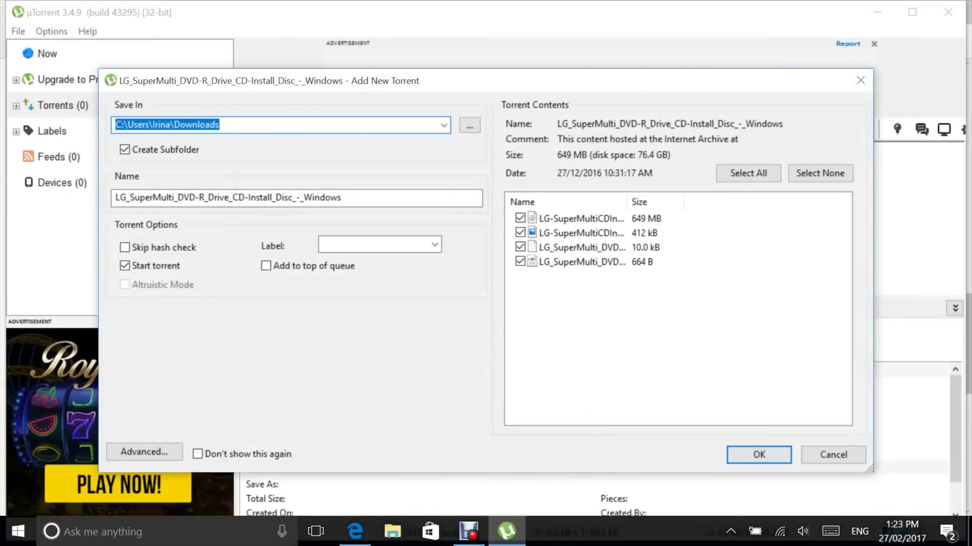
{"action": "key", "text": "Return"}
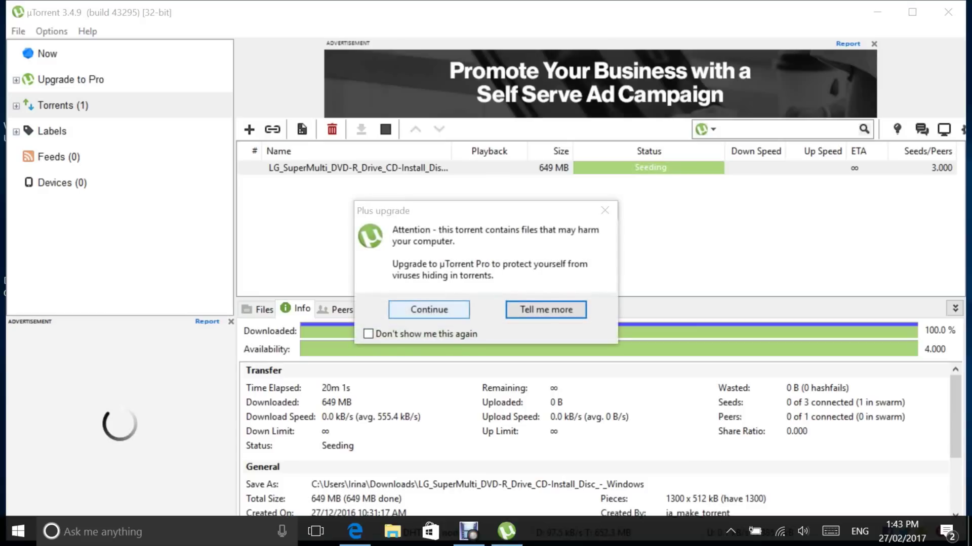
Dismiss the µTorrent Pro upgrade notice and close the µTorrent window
{"action": "key", "text": "Escape"}
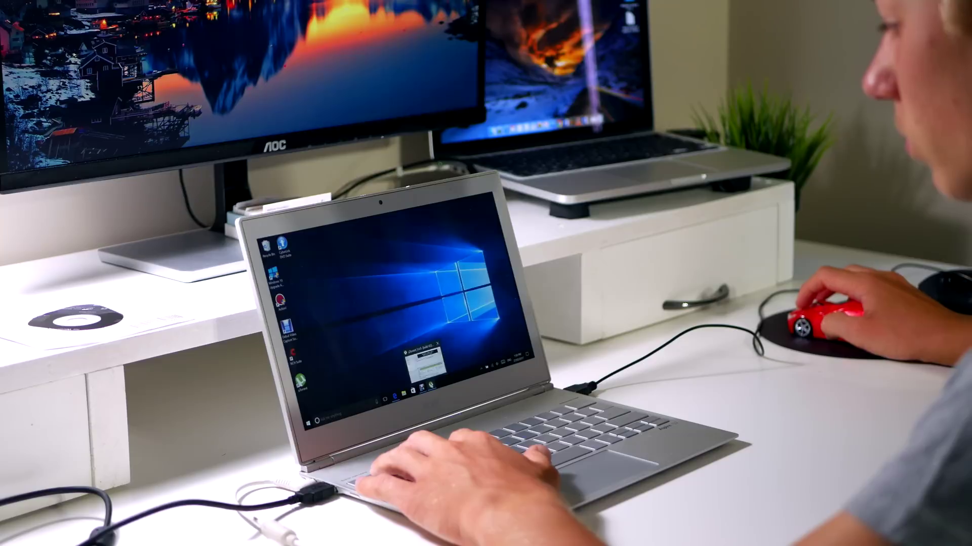
{"action": "left_click", "coordinate": [424, 364]}
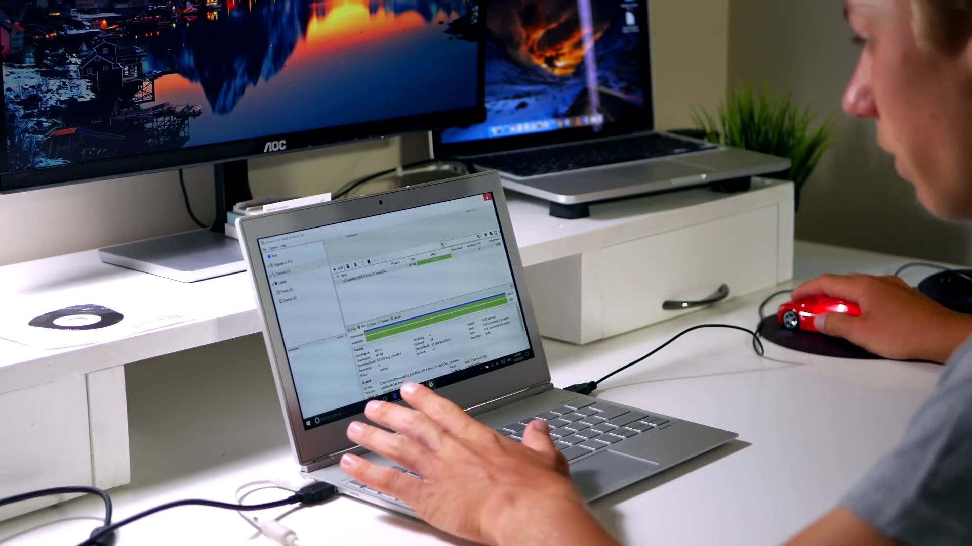
{"action": "left_click", "coordinate": [487, 196]}
Switch to Edge and search the web for "vlc download" in a new tab
{"action": "left_click", "coordinate": [396, 397]}
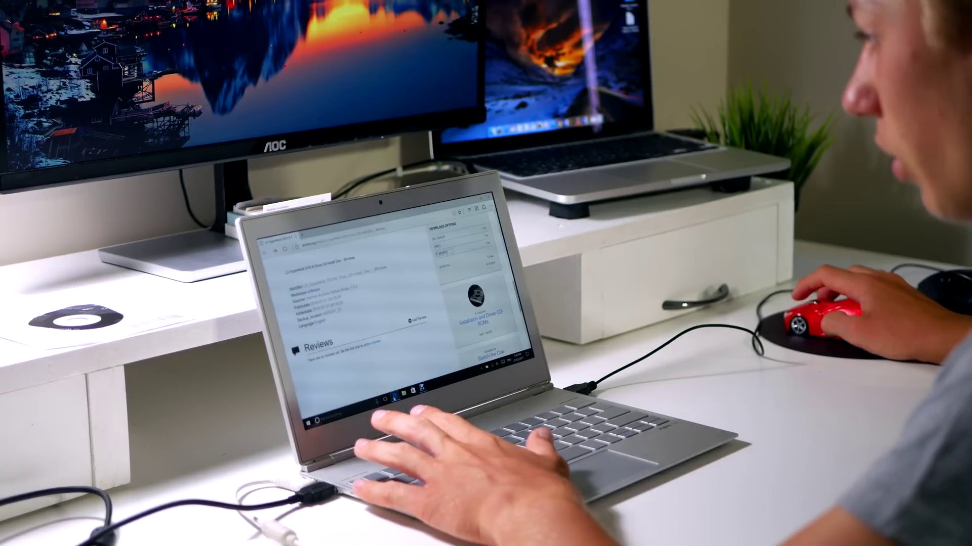
{"action": "key", "text": "ctrl+t"}
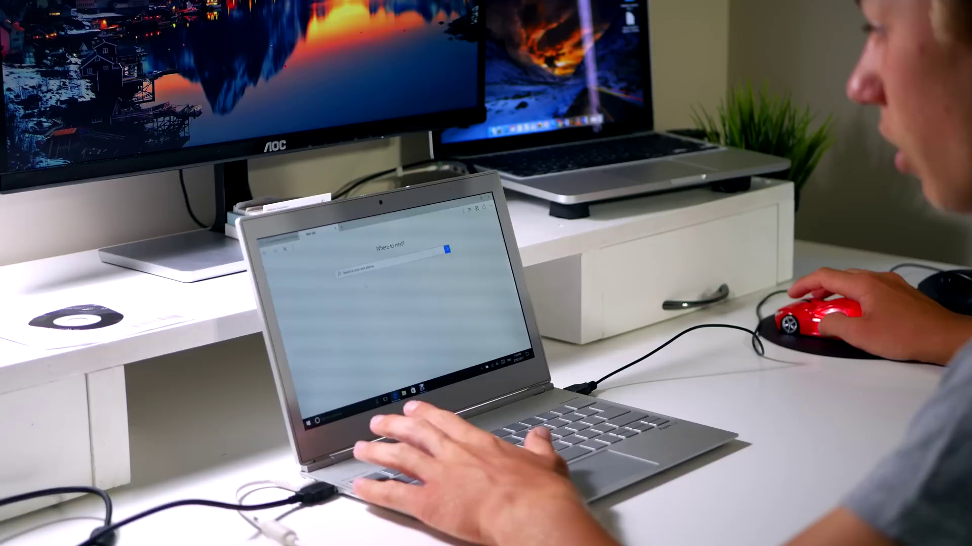
{"action": "type", "text": "i"}
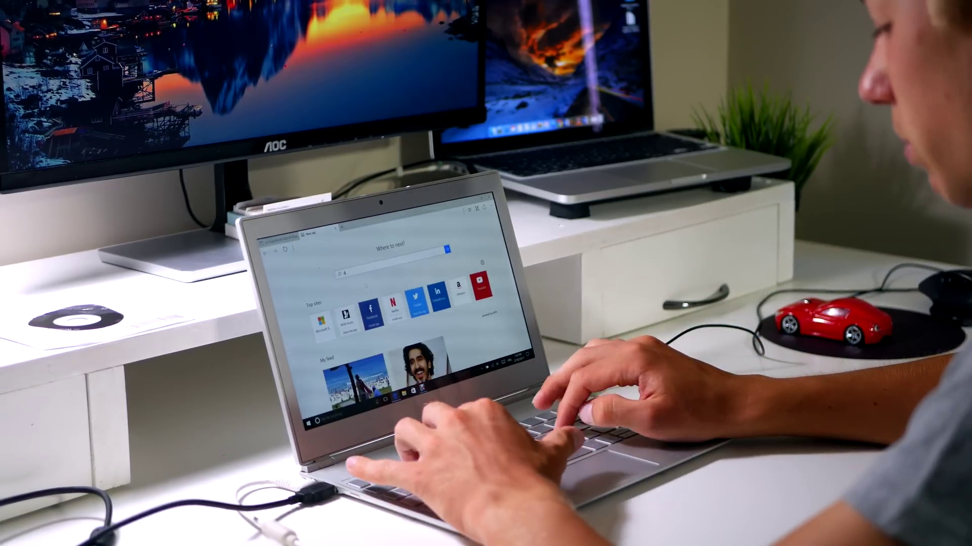
{"action": "type", "text": "lc"}
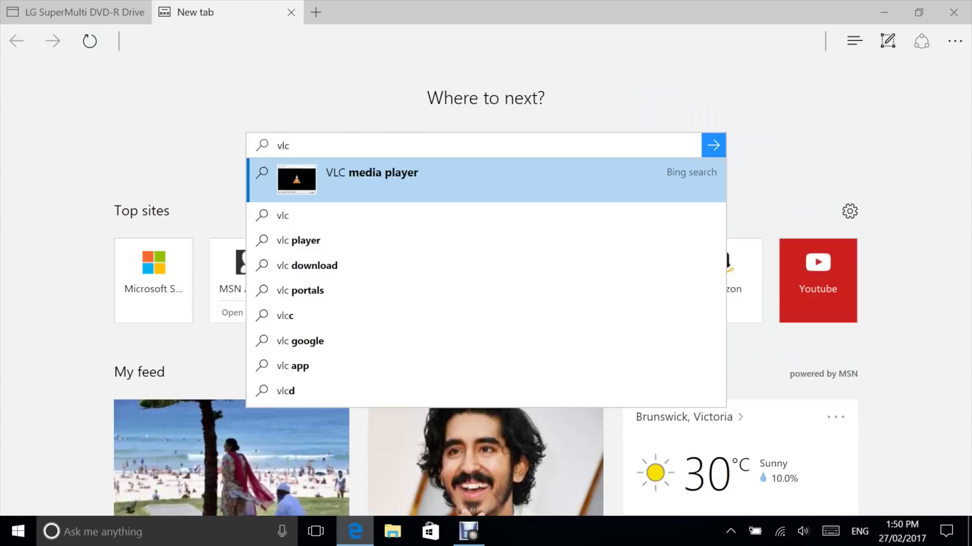
{"action": "left_click", "coordinate": [306, 266]}
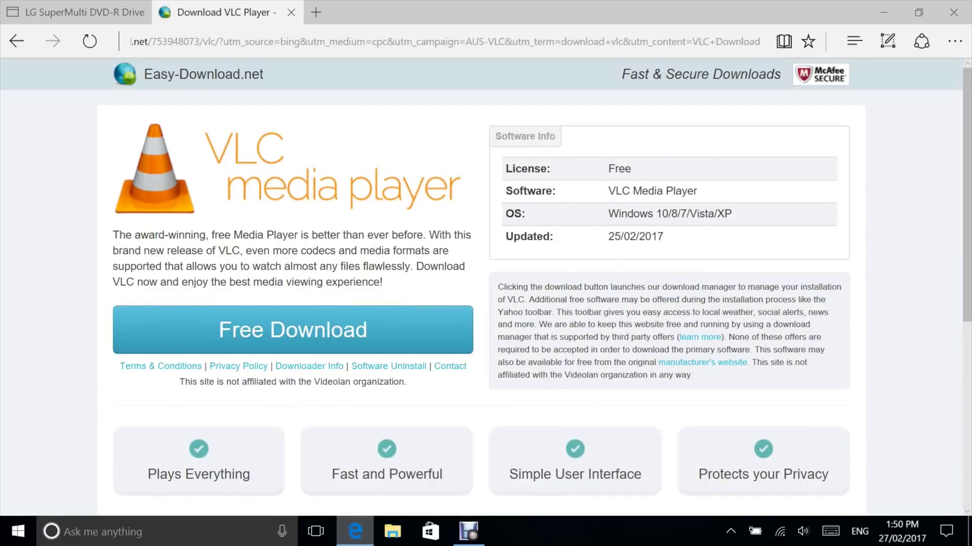
Download the VLC installer vlc_setup.exe from Easy-Download.net and check it in the browser's download list
{"action": "left_click", "coordinate": [278, 329]}
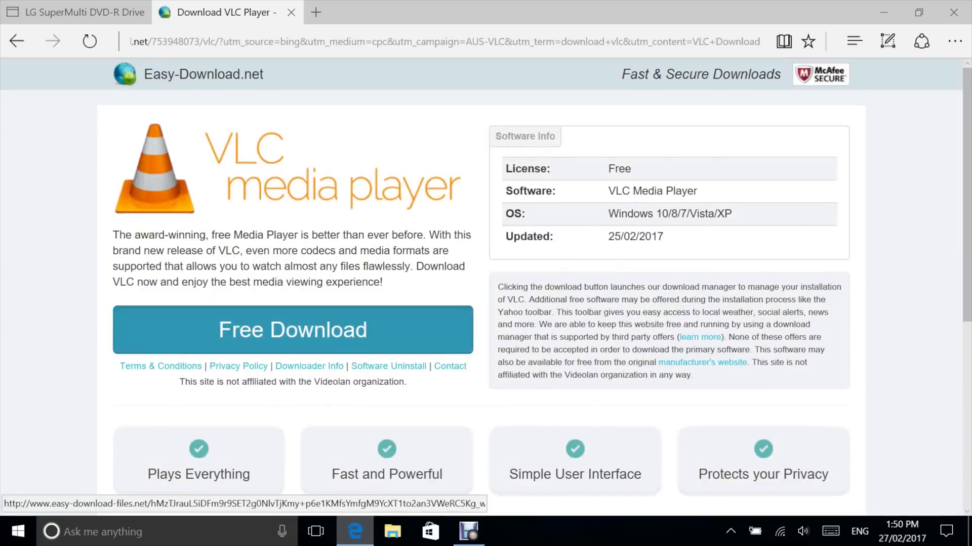
{"action": "left_click", "coordinate": [578, 493]}
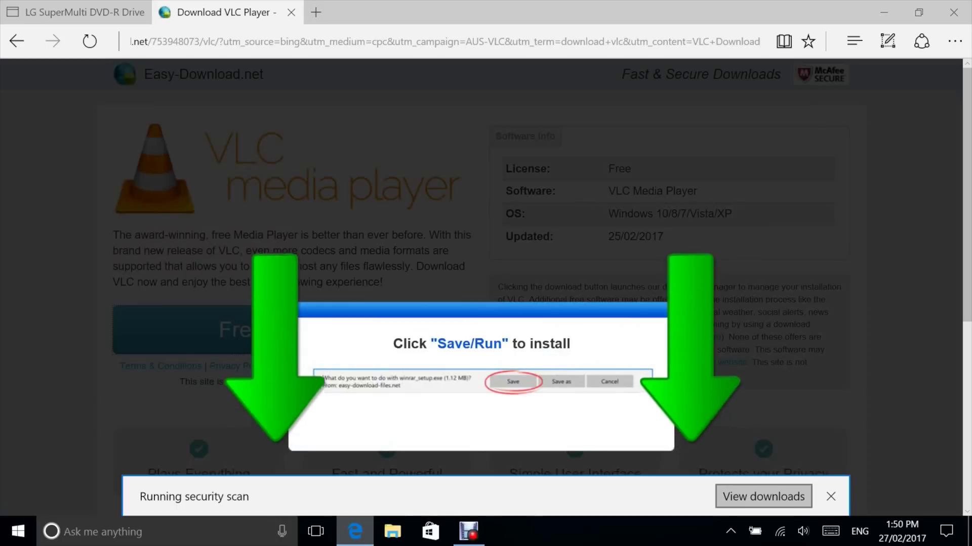
{"action": "left_click", "coordinate": [763, 496]}
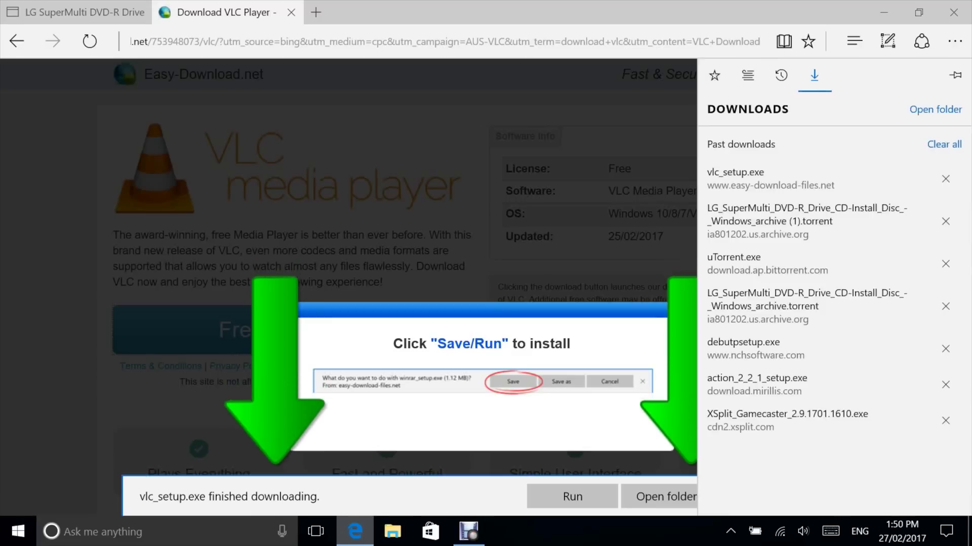
{"action": "key", "text": "Escape"}
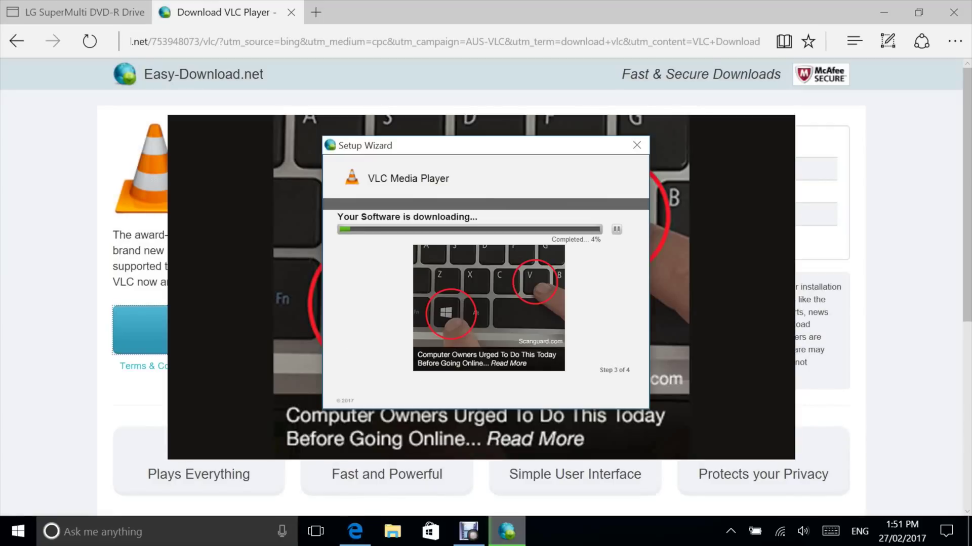
Minimize the browser and finish the VLC Media Player download wizard to launch the actual installer
{"action": "scroll", "coordinate": [486, 303], "scroll_direction": "down", "scroll_amount": 5}
{"action": "left_click", "coordinate": [354, 532]}
{"action": "mouse_move", "coordinate": [506, 532]}
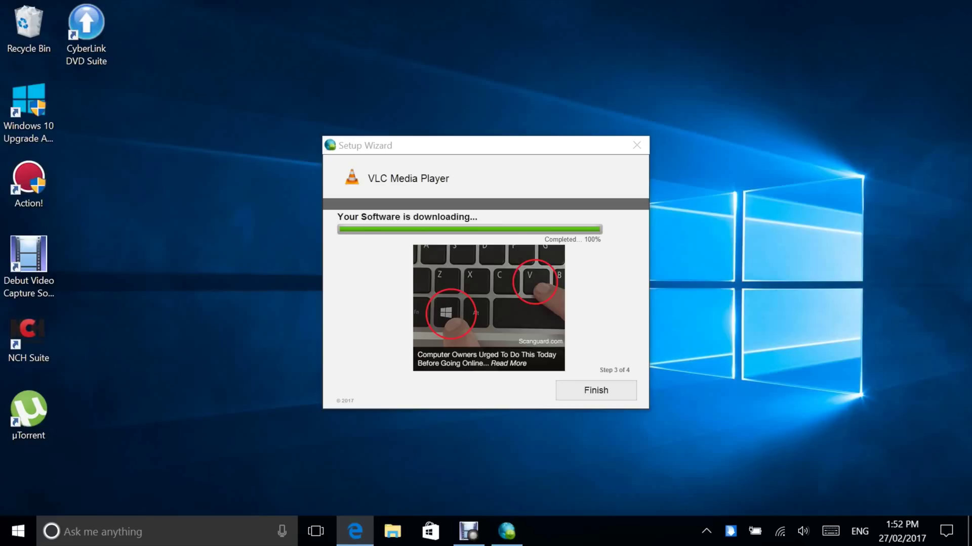
{"action": "left_click", "coordinate": [596, 390]}
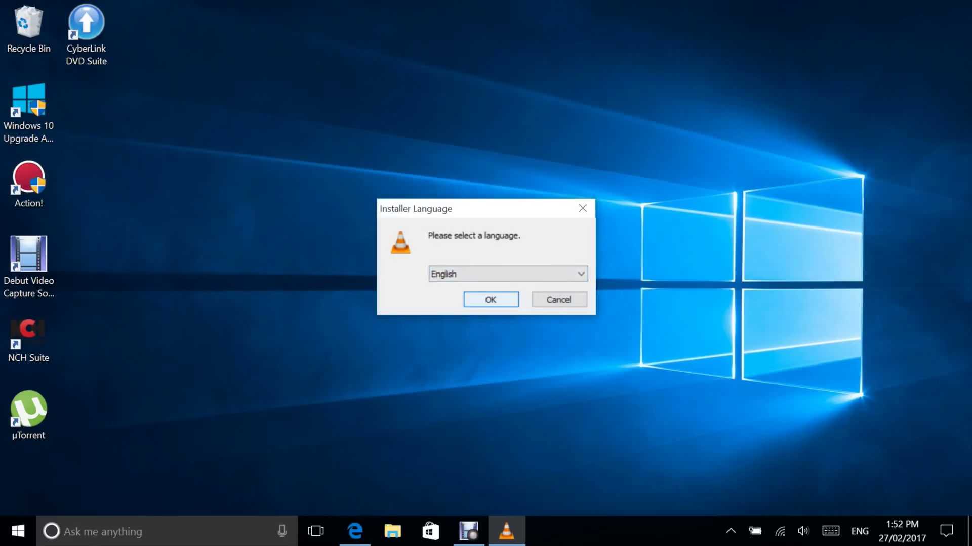
Install VLC media player in English with the default options into C:\Program Files (x86)\VideoLAN\VLC
{"action": "key", "text": "Return"}
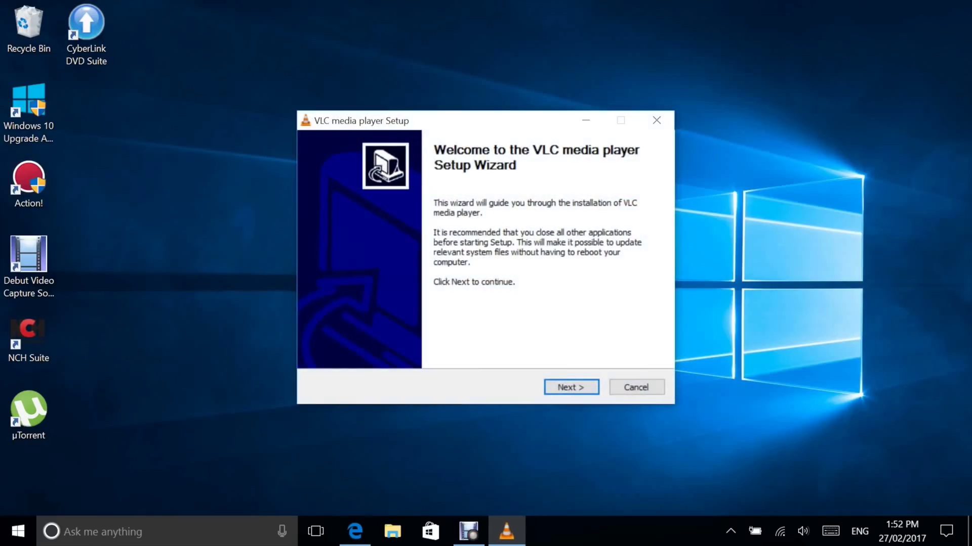
{"action": "key", "text": "Return"}
{"action": "key", "text": "Return"}
{"action": "key", "text": "Return"}
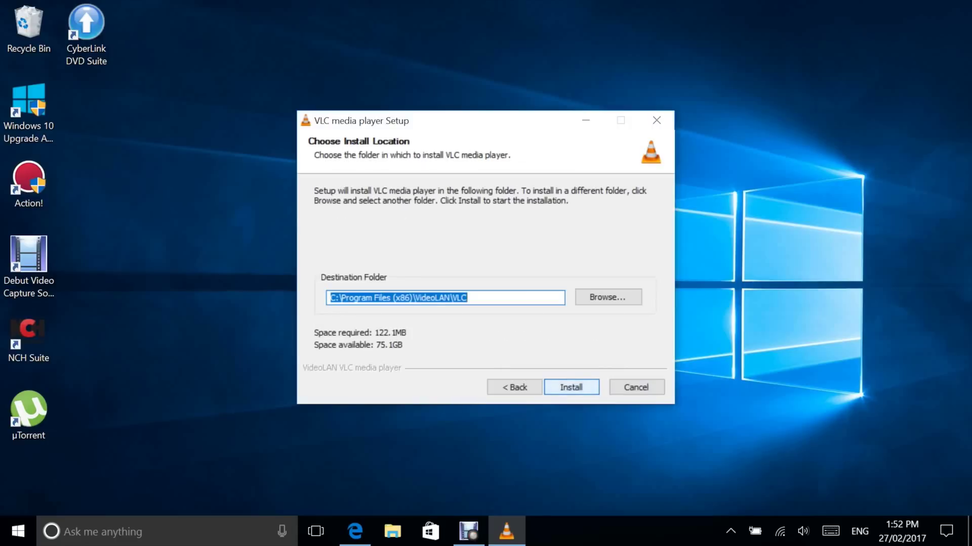
{"action": "key", "text": "Return"}
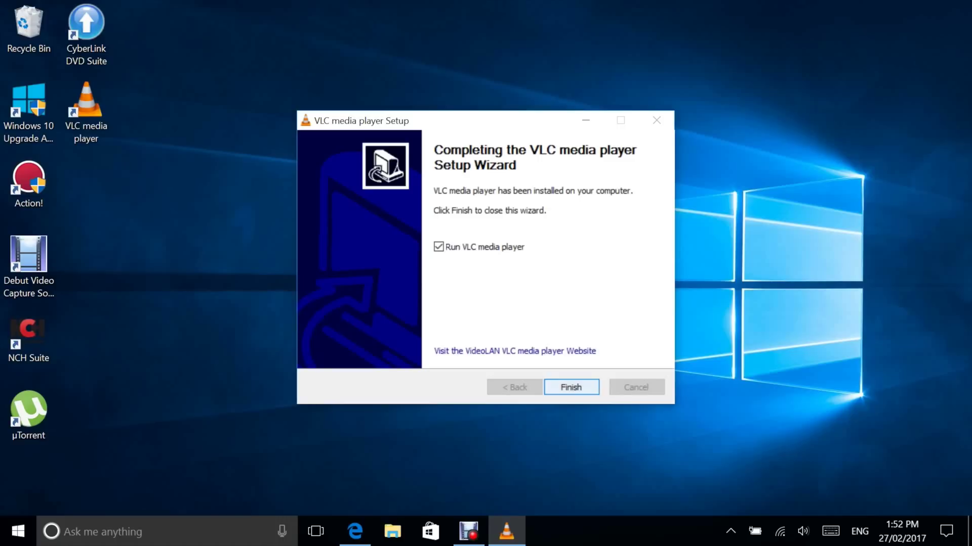
Finish the setup with VLC launched, accept its privacy policy with metadata access and update checks allowed, and close the player
{"action": "key", "text": "Return"}
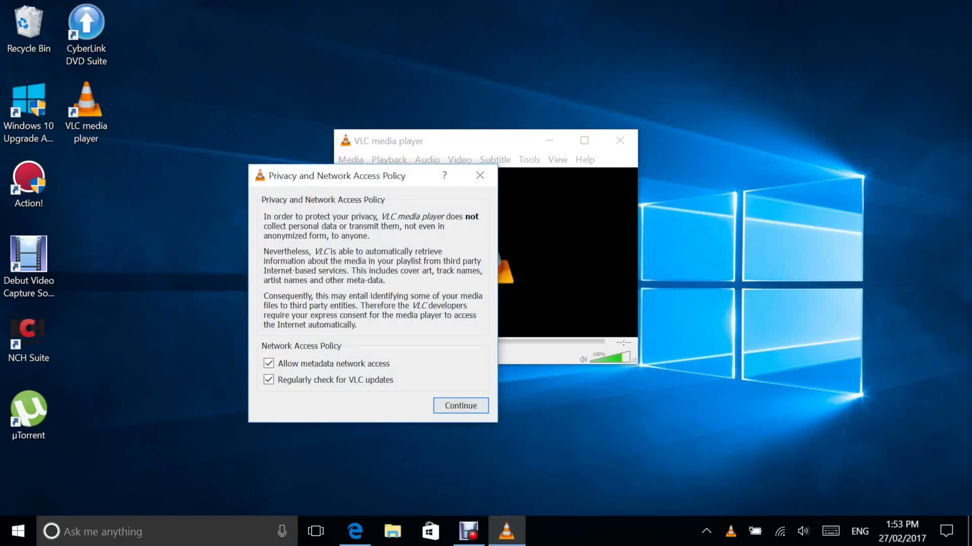
{"action": "key", "text": "Return"}
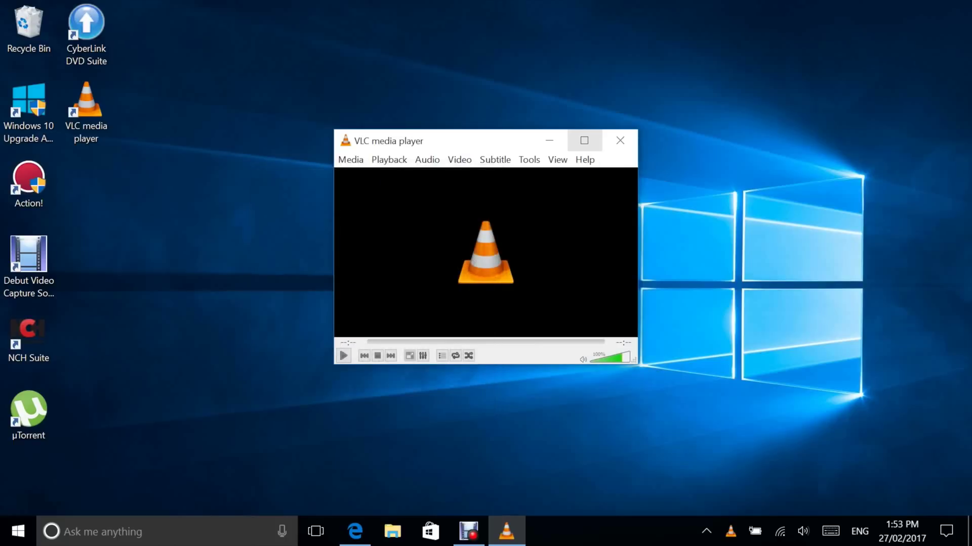
{"action": "left_click", "coordinate": [620, 140]}
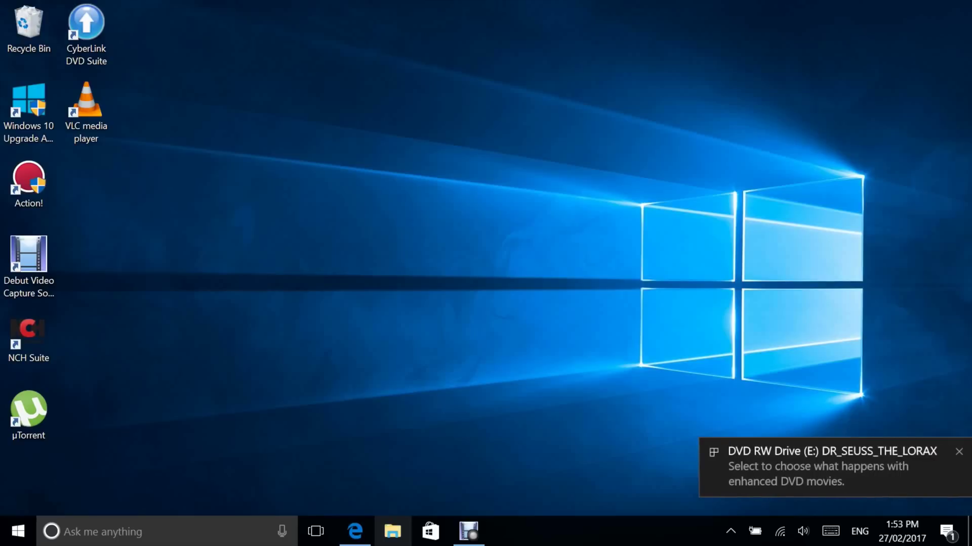
Play the DVD in drive E: with VLC media player, maximize the player and start the movie from the disc menu
{"action": "left_click", "coordinate": [809, 467]}
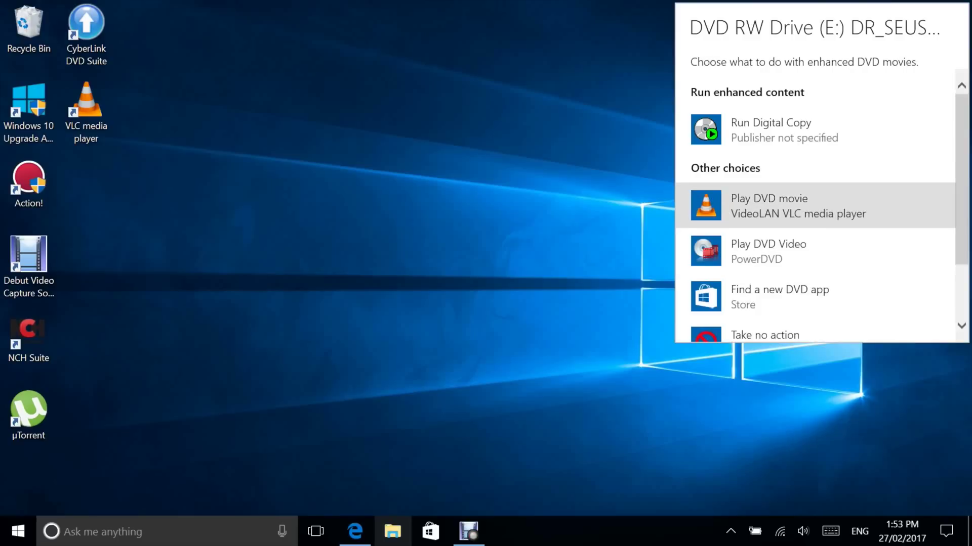
{"action": "left_click", "coordinate": [798, 206]}
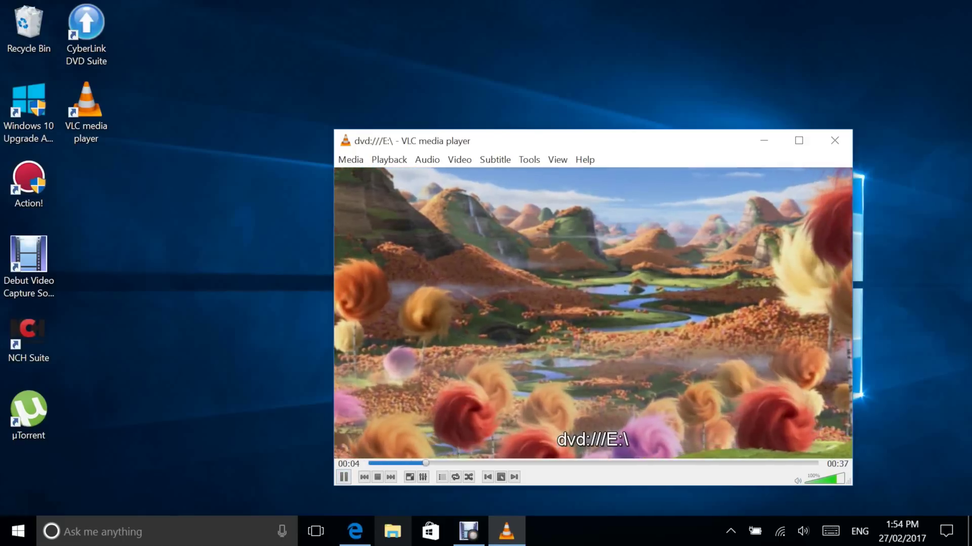
{"action": "key", "text": "super+Up"}
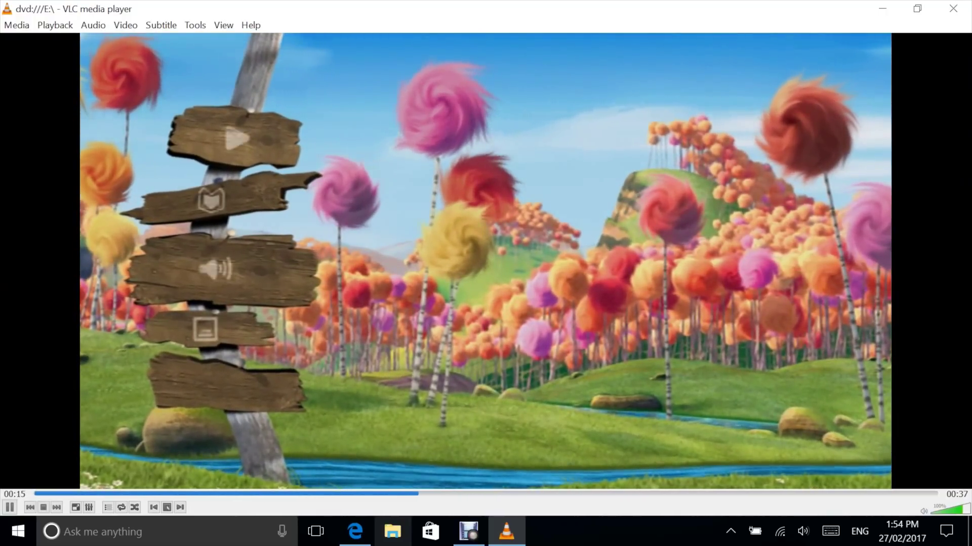
{"action": "key", "text": "Return"}
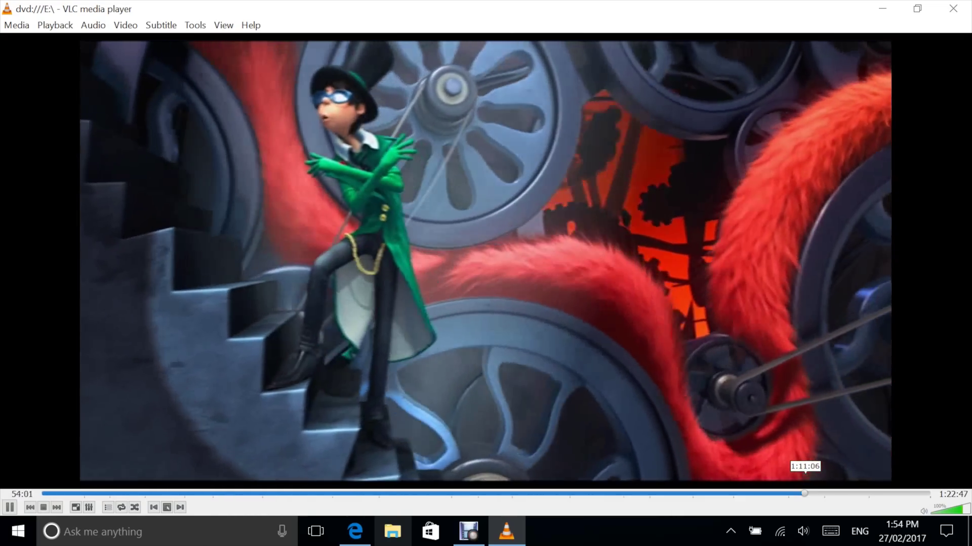
Skip the movie forward to about 1:16:56 and pause playback
{"action": "left_click", "coordinate": [804, 494]}
{"action": "left_click_drag", "start_coordinate": [804, 494], "coordinate": [867, 494]}
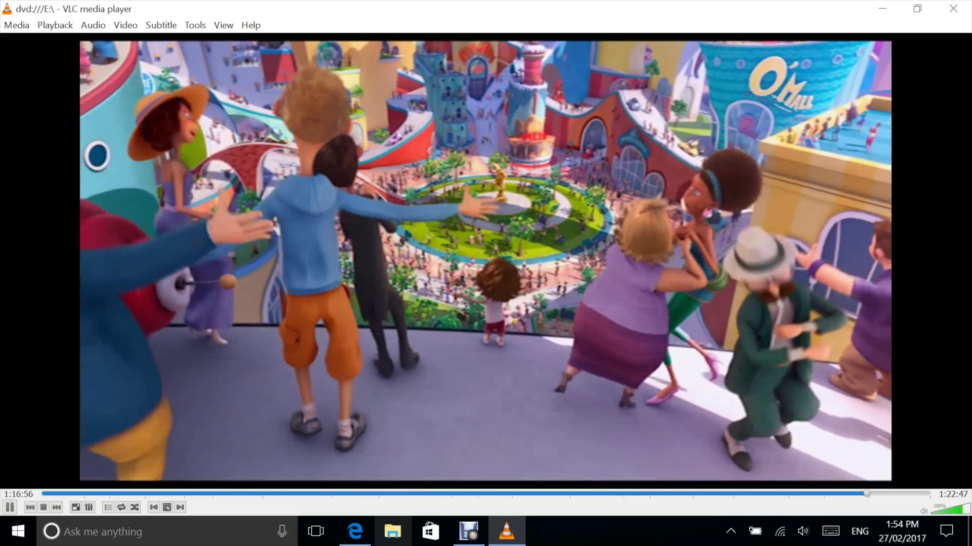
{"action": "key", "text": "space"}
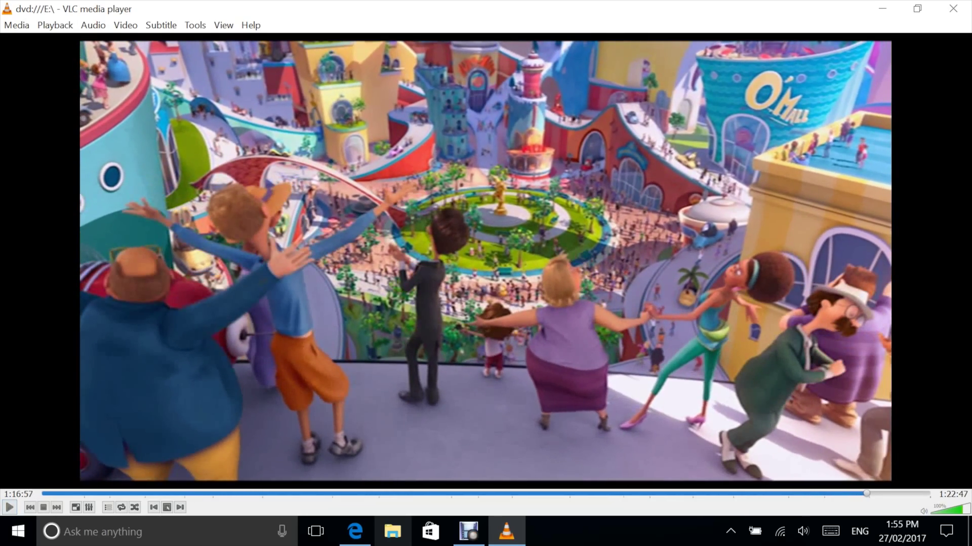